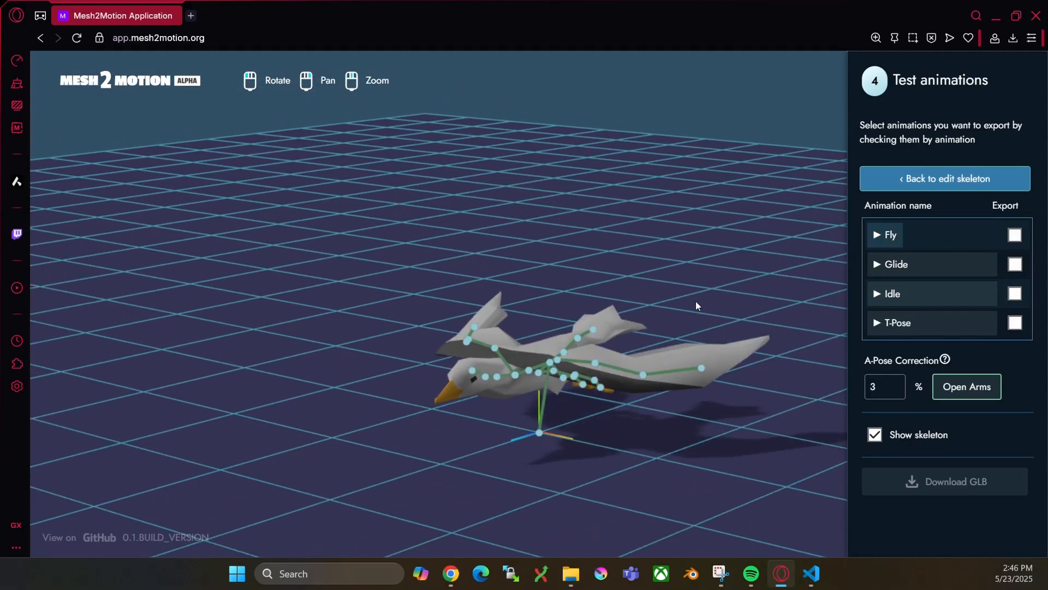
Preview the Glide animation on the bird model and view it from several angles
drag(650, 187, 660, 209)
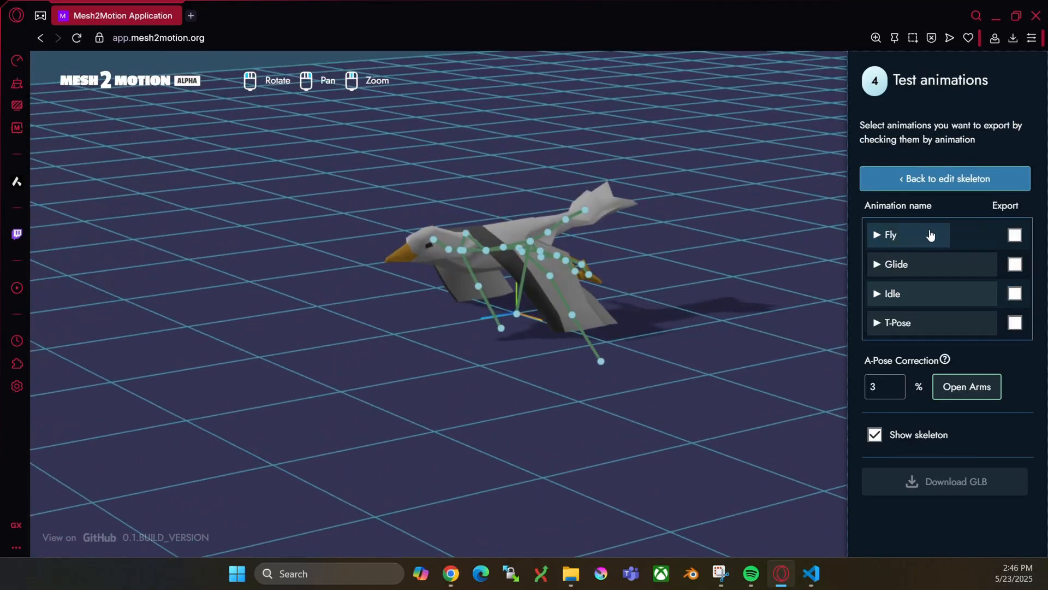
click(890, 272)
drag(562, 298, 454, 322)
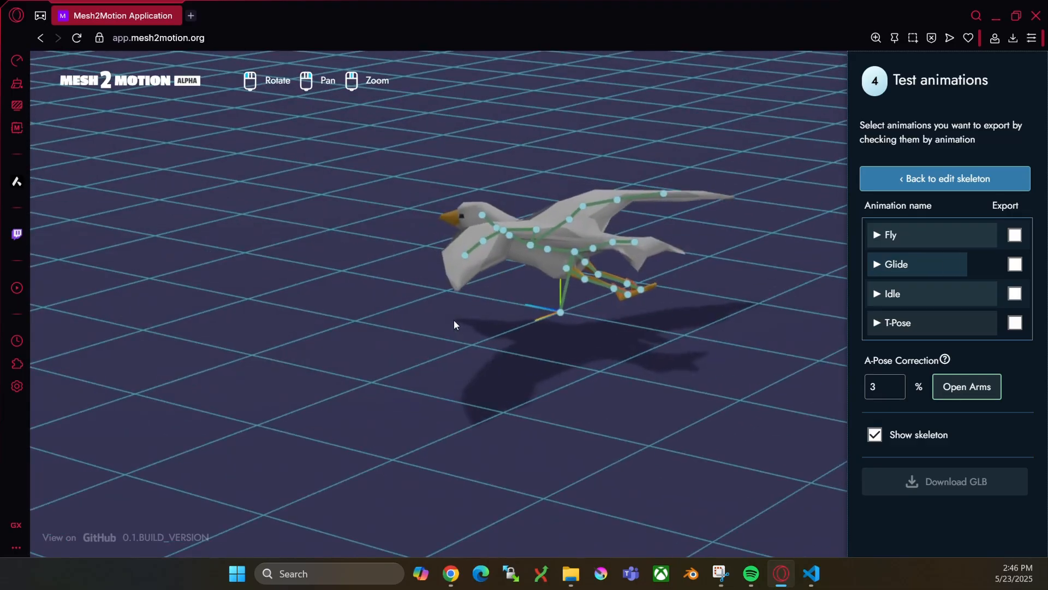
drag(533, 307, 456, 348)
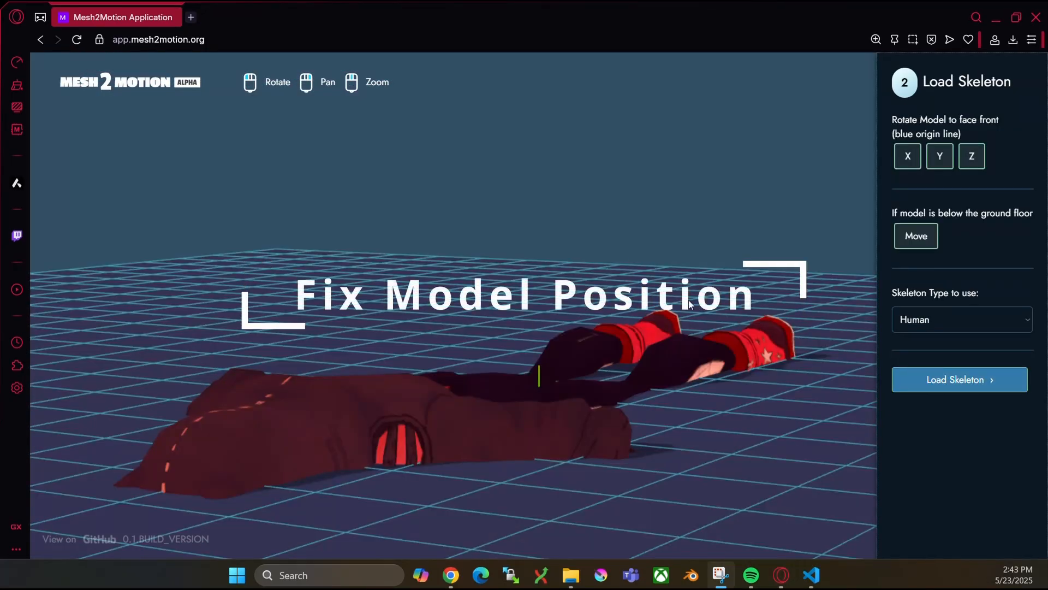
Rotate the character model around the X axis until it stands upright on the grid
click(908, 158)
click(907, 158)
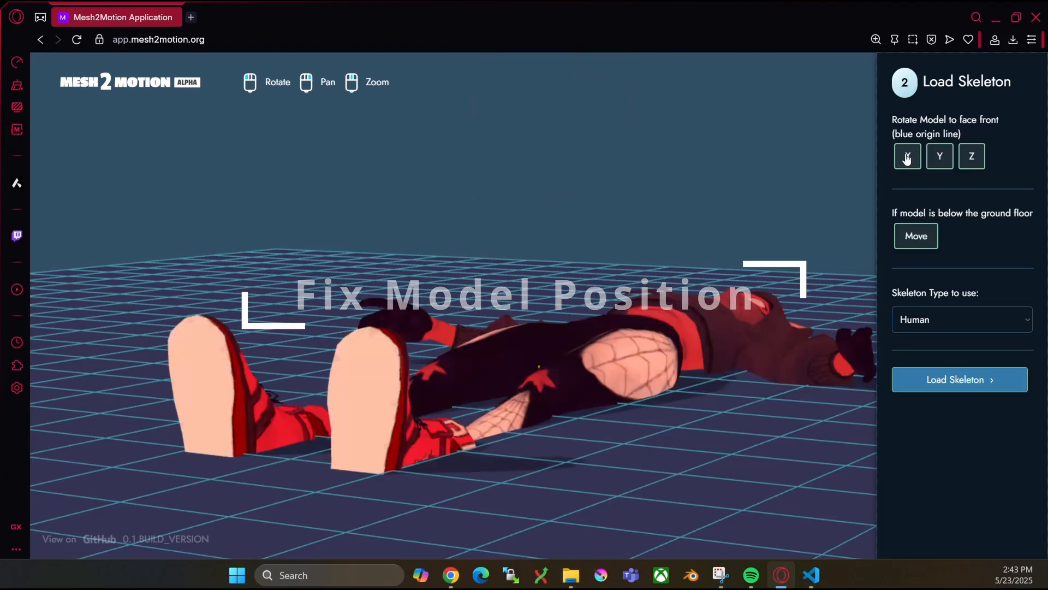
click(905, 158)
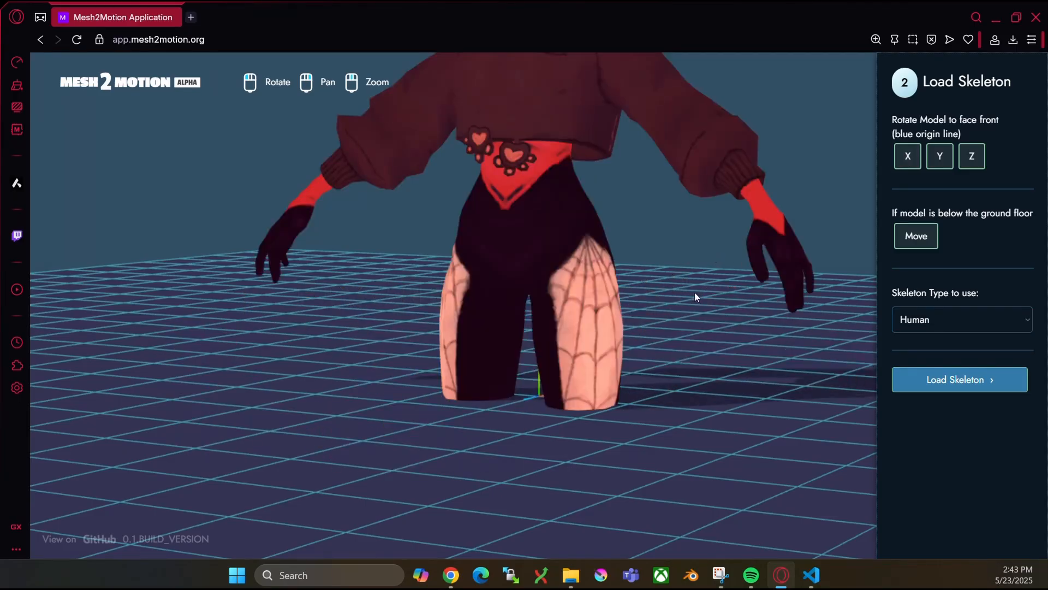
scroll(695, 292, down, 10)
scroll(695, 292, up, 6)
scroll(599, 264, down, 5)
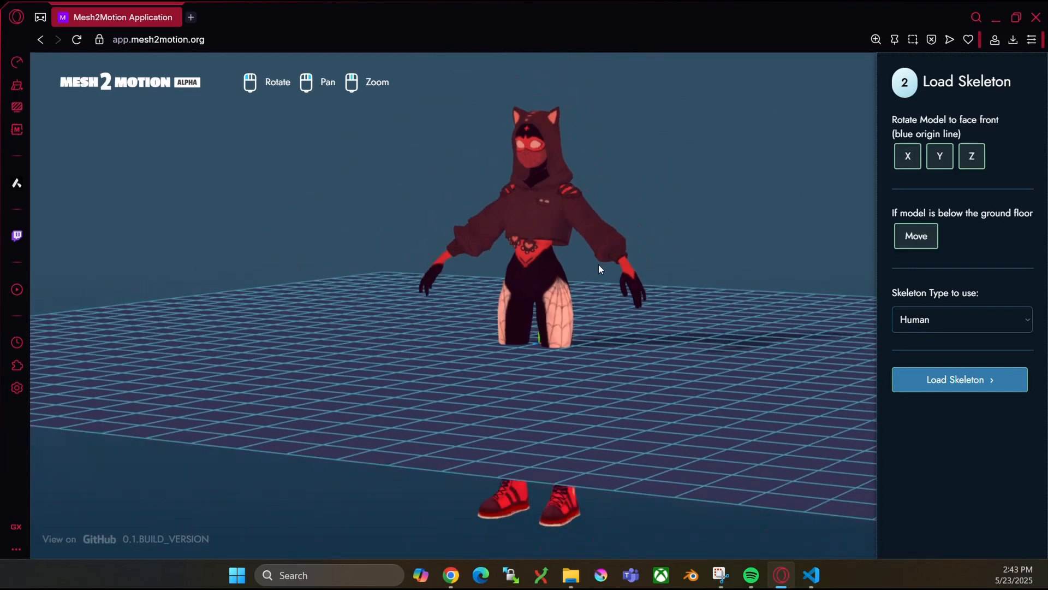
scroll(598, 264, up, 5)
mouse_move(527, 369)
mouse_down()
mouse_move(551, 400)
mouse_move(569, 391)
mouse_move(548, 356)
mouse_move(604, 369)
mouse_move(565, 374)
mouse_move(607, 325)
mouse_move(583, 376)
mouse_move(543, 337)
mouse_move(594, 333)
mouse_move(548, 348)
mouse_move(534, 370)
mouse_up()
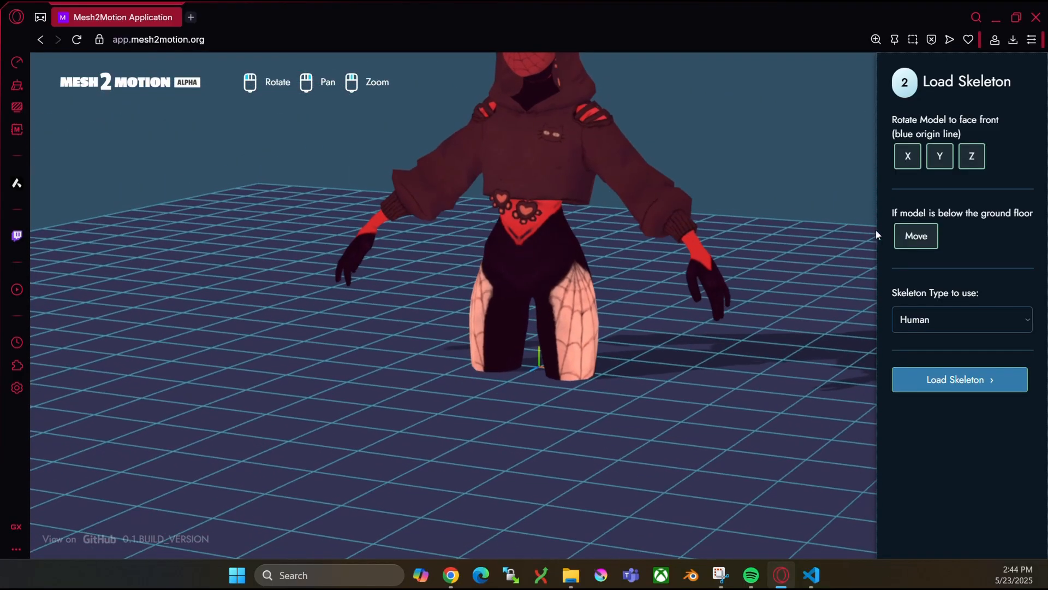
Raise the character model that sits below the ground so that it rests on the floor
drag(903, 213, 1012, 213)
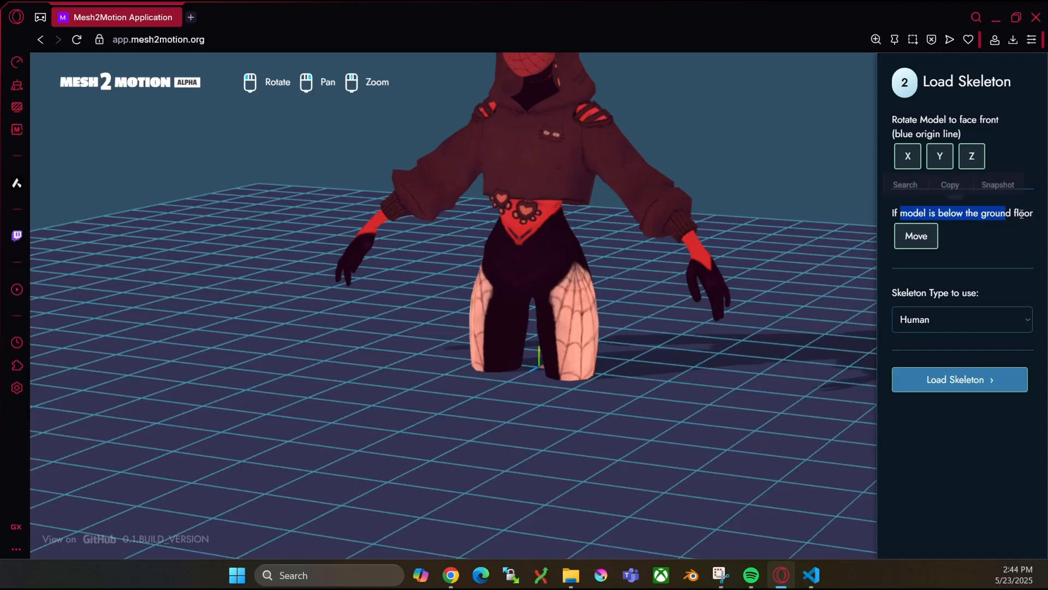
click(1011, 212)
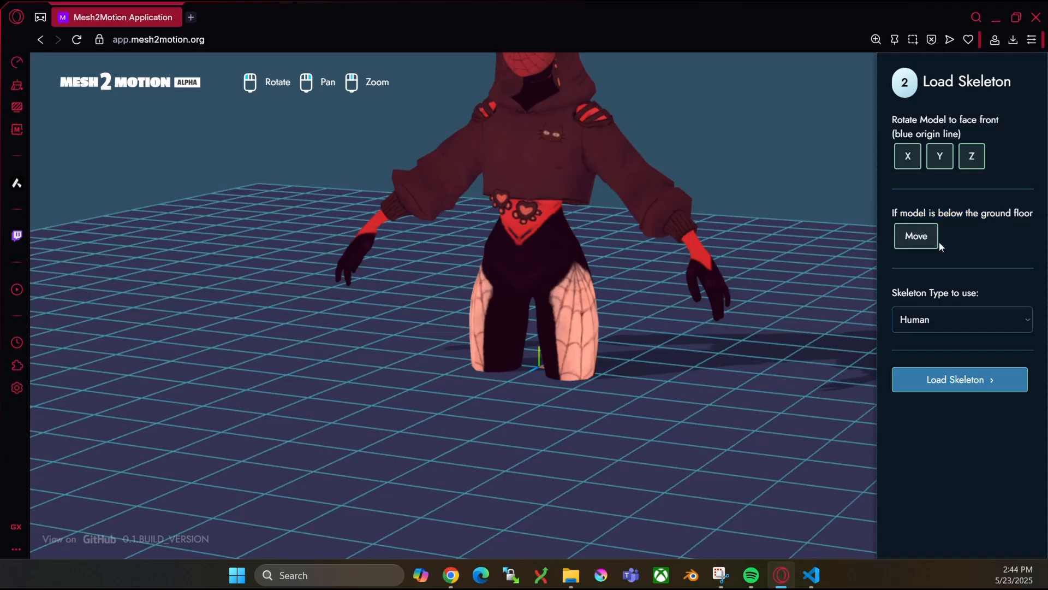
click(922, 240)
scroll(639, 309, down, 5)
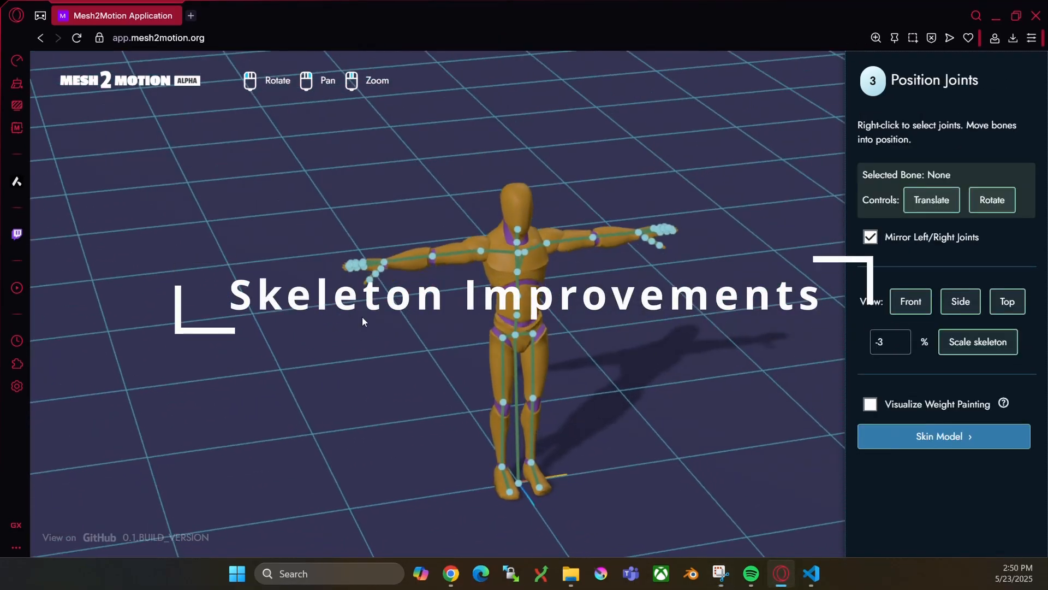
Select the mannequin's left forearm joint and examine how the skeleton fits the arm and torso
scroll(425, 395, up, 3)
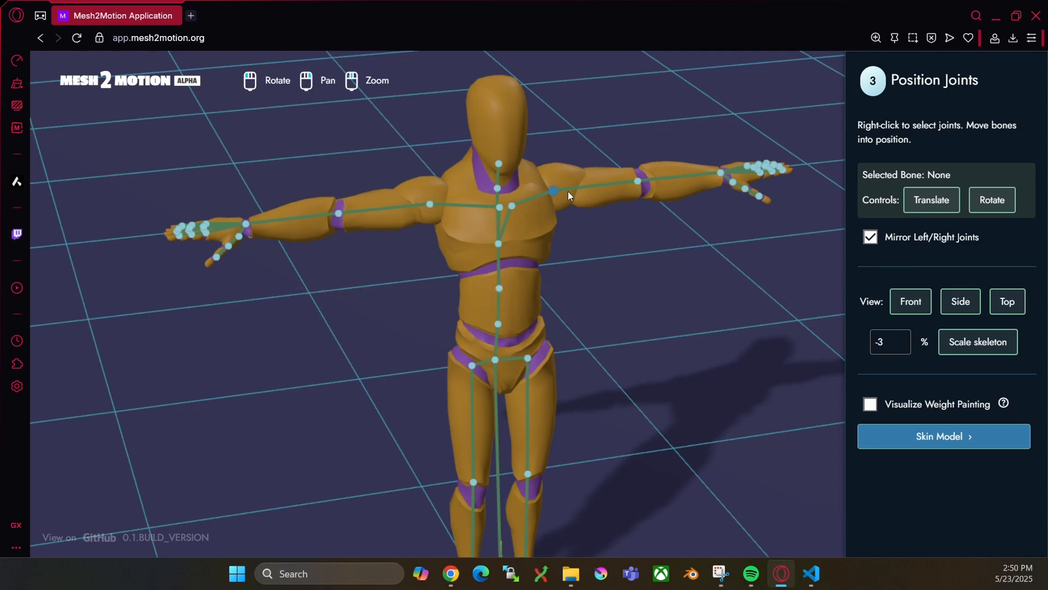
drag(718, 189, 665, 194)
right_drag(750, 356, 677, 298)
scroll(677, 298, up, 5)
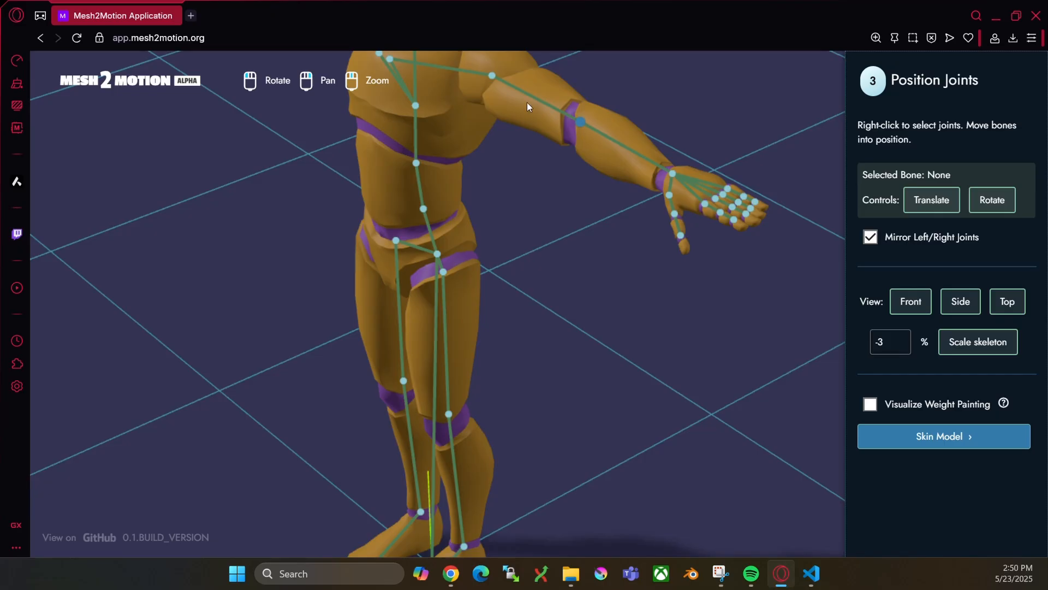
right_click(587, 134)
drag(565, 216, 606, 227)
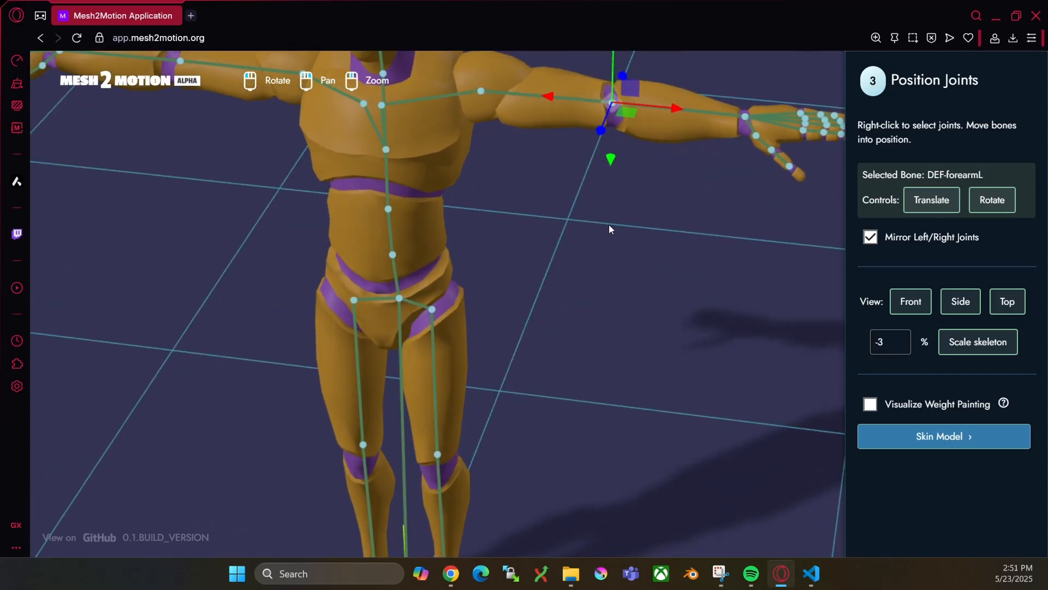
drag(599, 227, 518, 119)
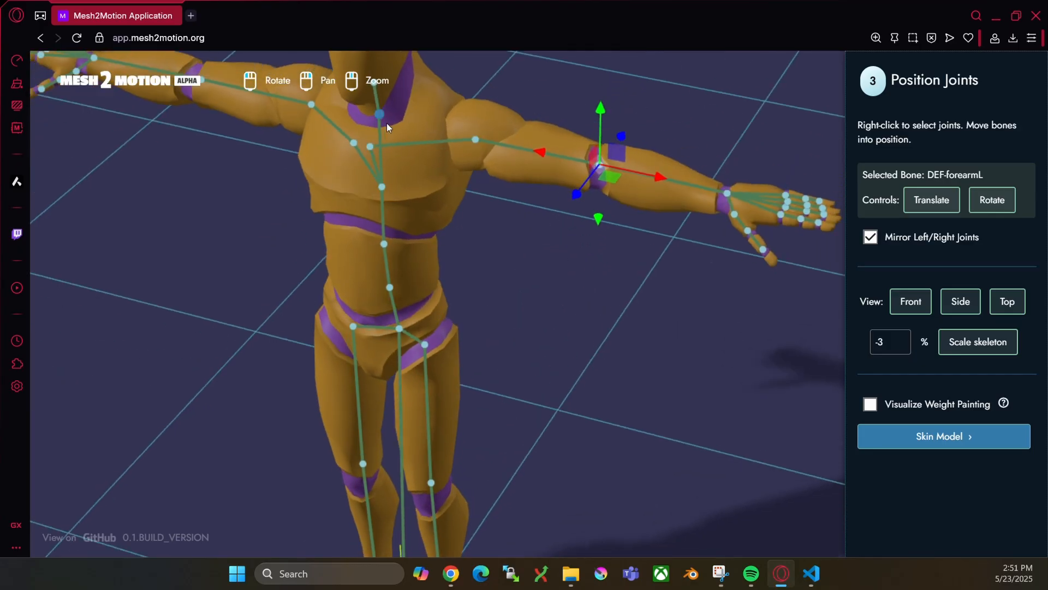
Examine the mannequin's chest joints and the finger and thumb joints of its left hand up close
scroll(508, 271, up, 10)
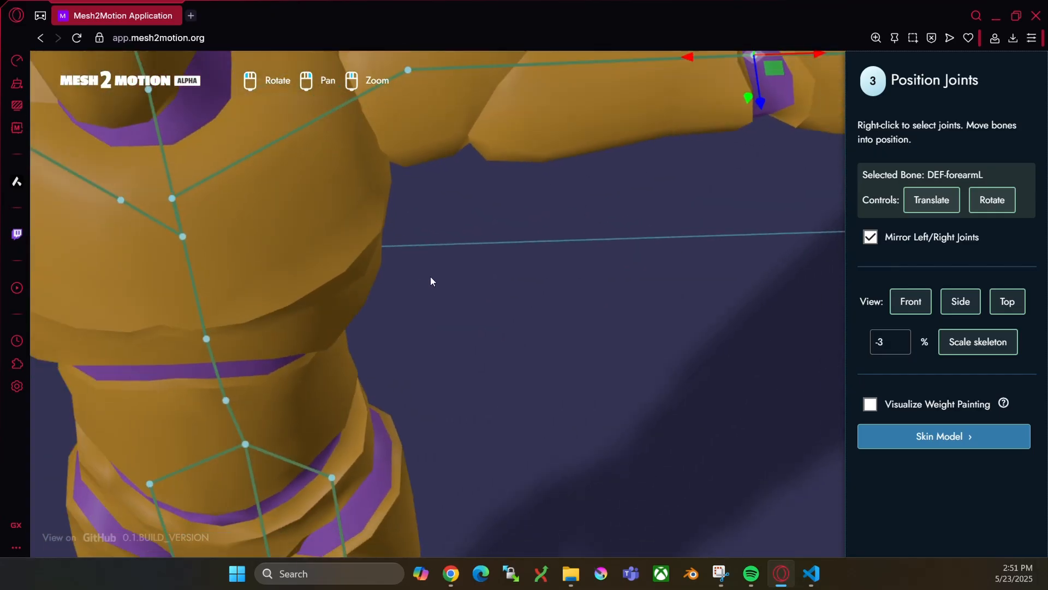
scroll(430, 280, down, 8)
drag(431, 280, 545, 351)
right_drag(545, 346, 516, 330)
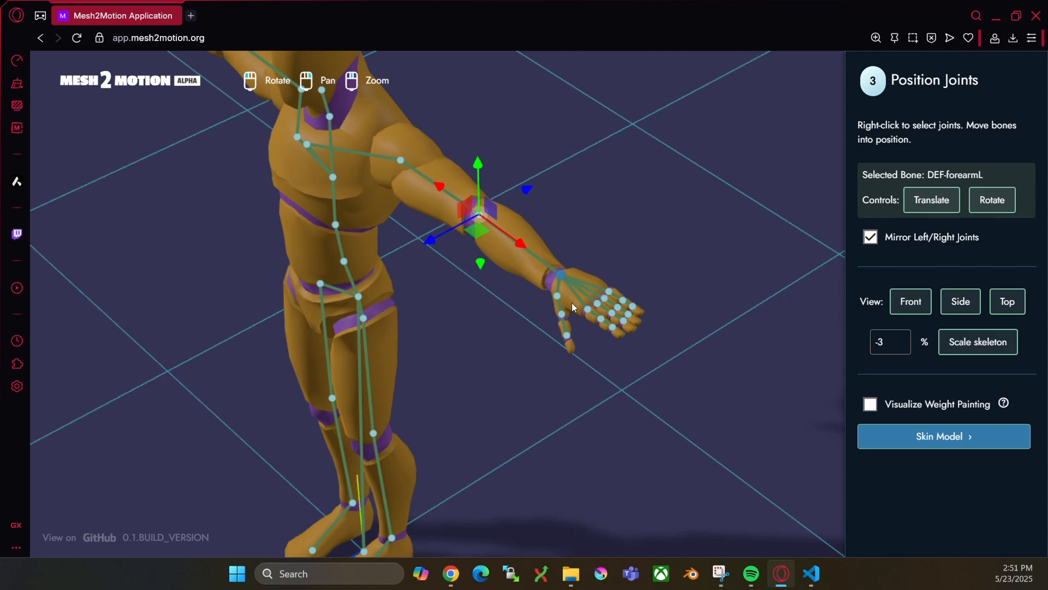
scroll(621, 308, up, 15)
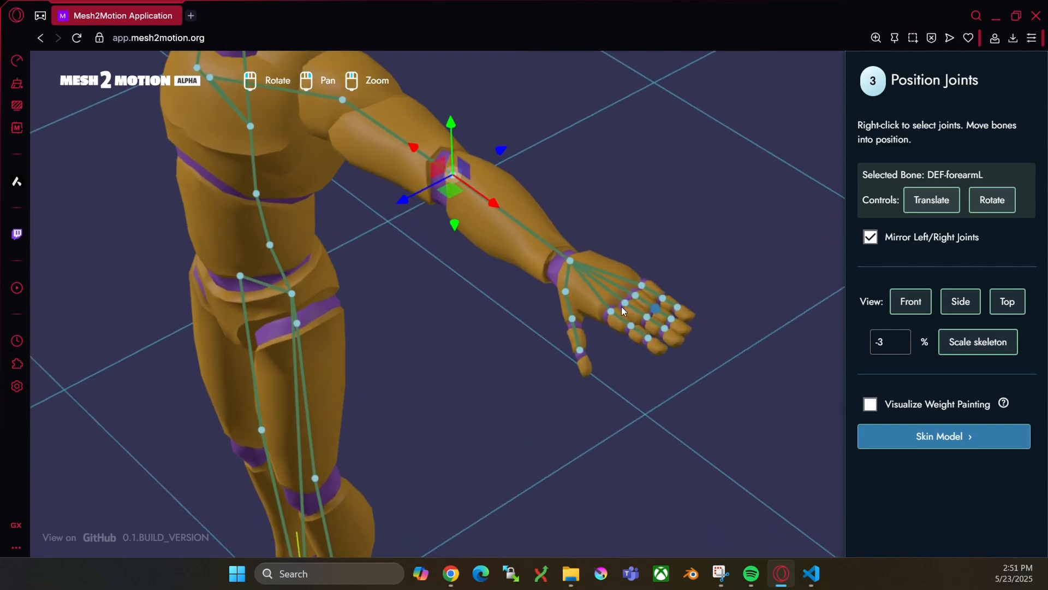
right_drag(539, 322, 166, 291)
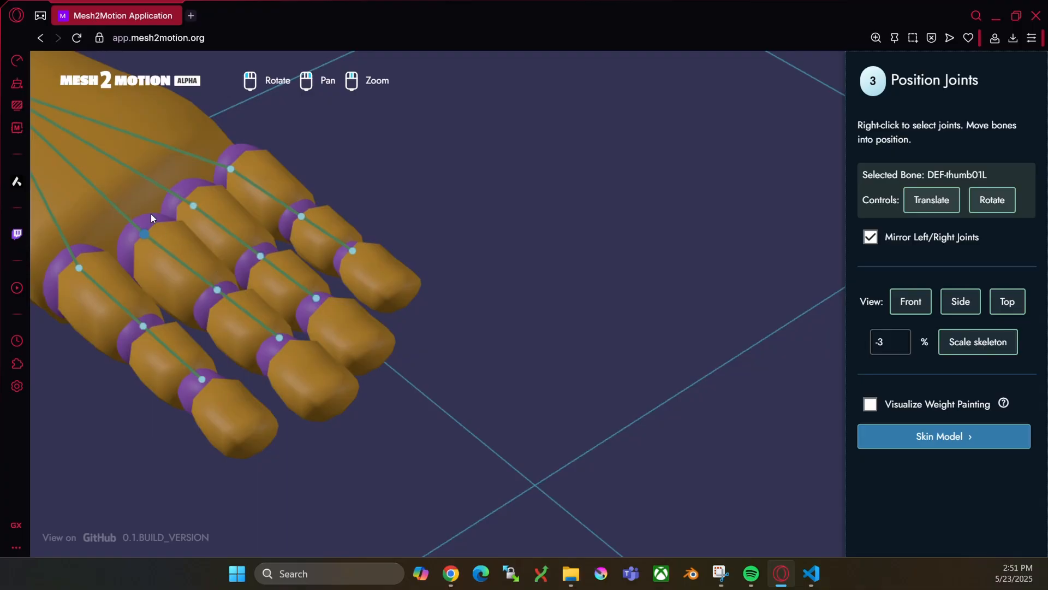
scroll(316, 247, down, 15)
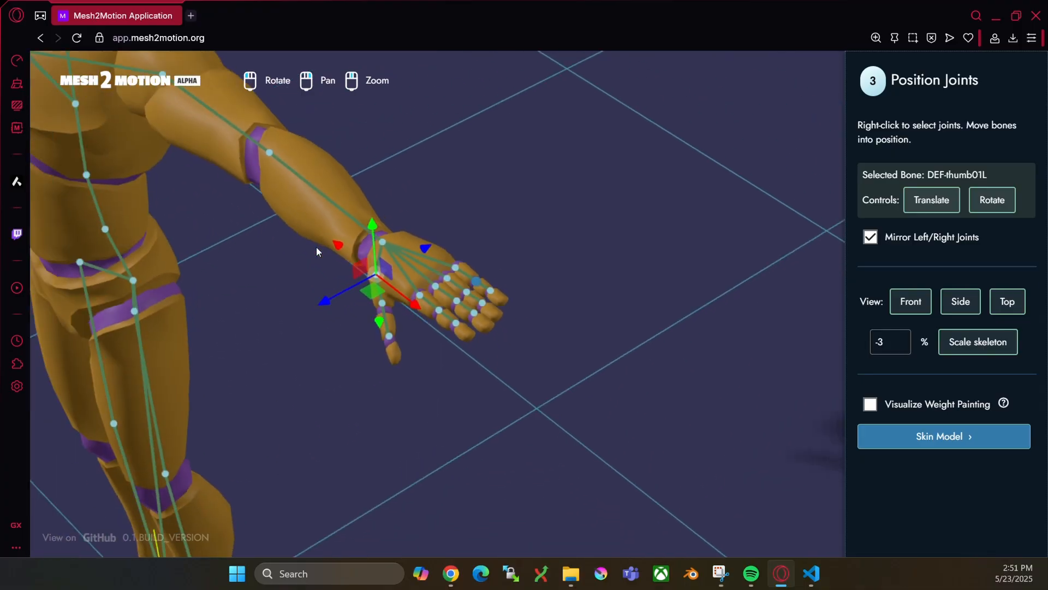
drag(347, 313, 310, 258)
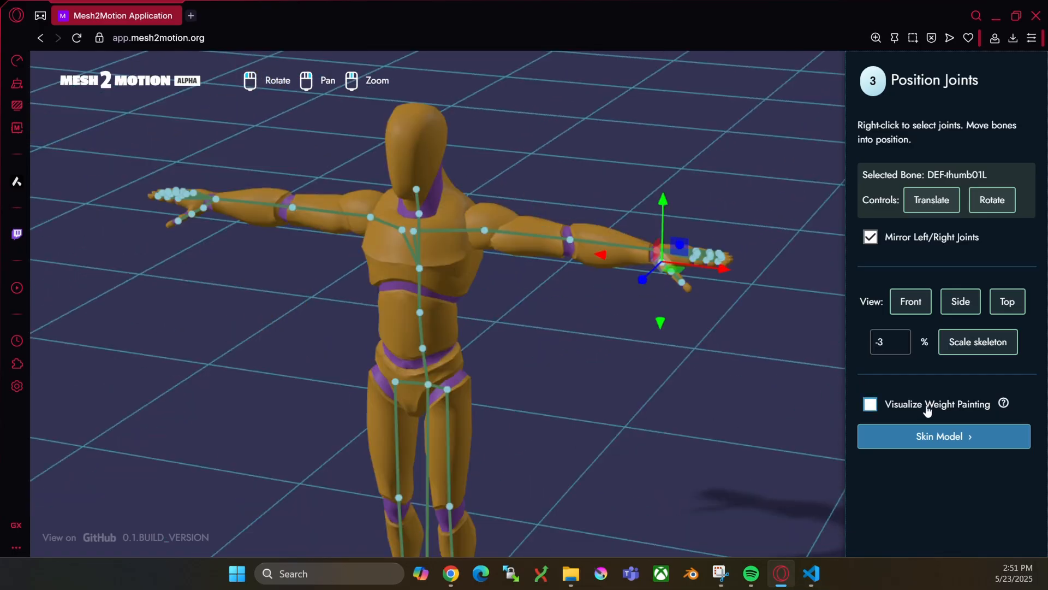
Enable weight painting visualization and run the skinning algorithm test on the mannequin
click(925, 406)
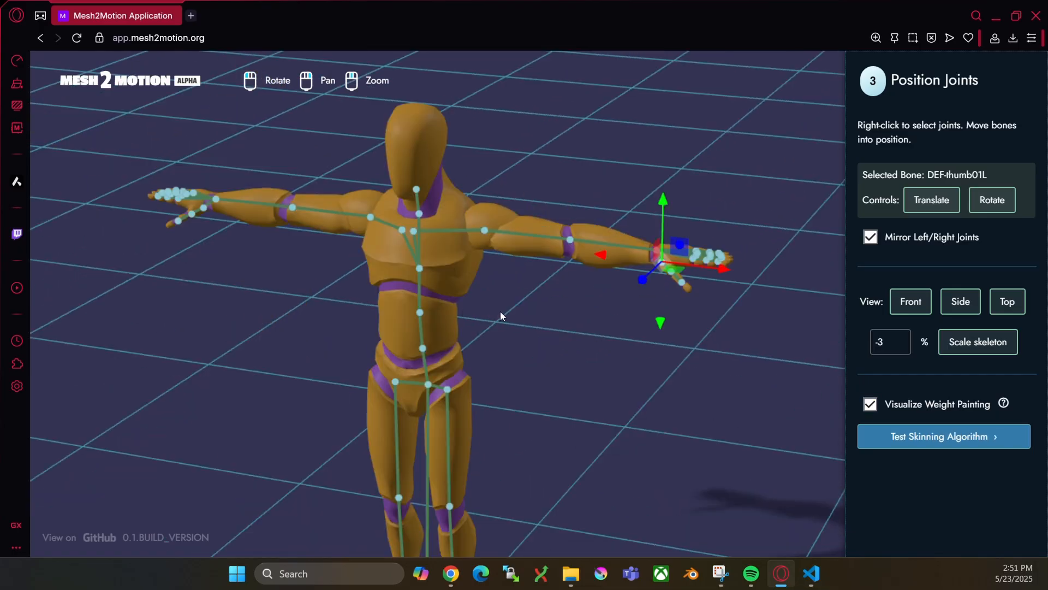
click(931, 437)
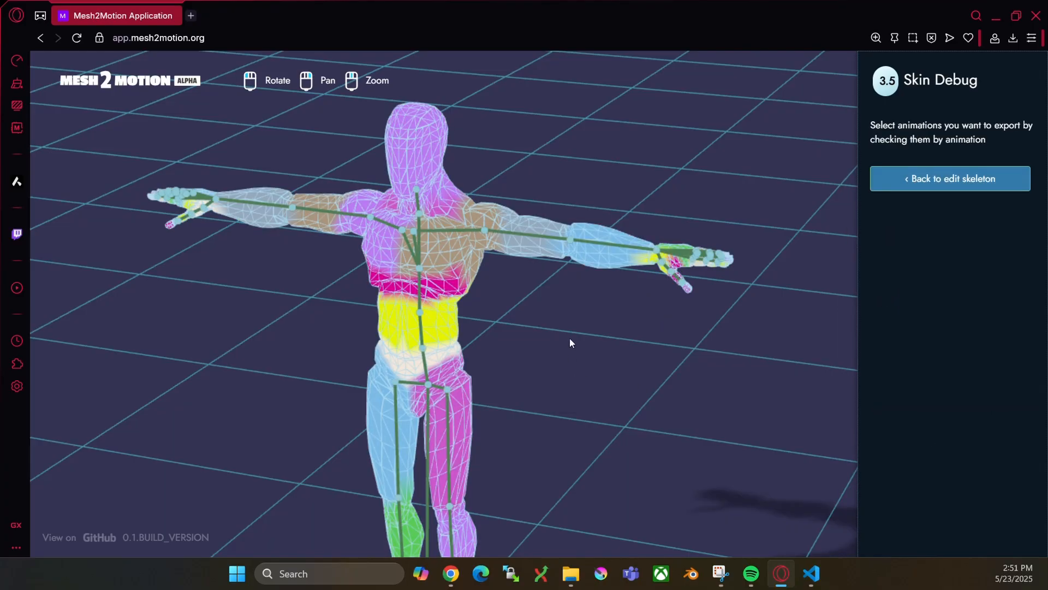
Examine the colored bone weight regions on the mannequin's chest, shoulders, arms, hips and legs
scroll(423, 262, up, 5)
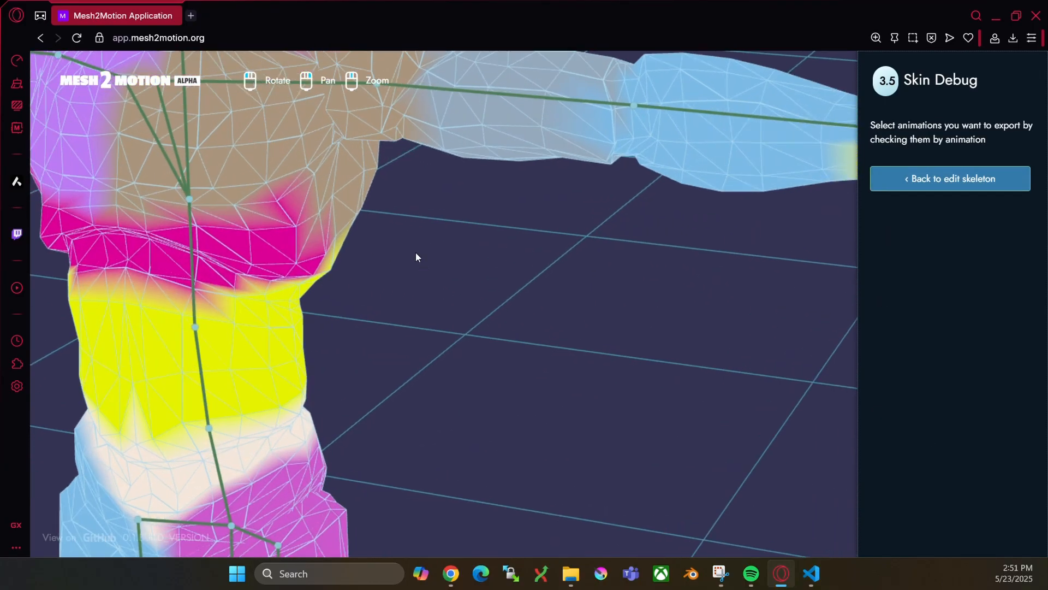
right_drag(415, 253, 582, 395)
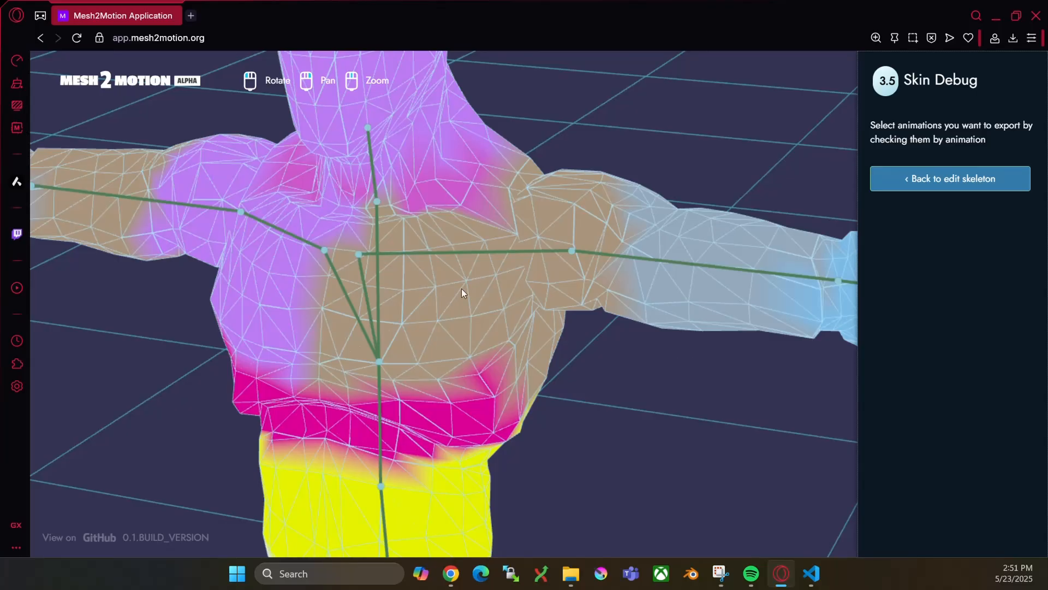
drag(627, 304, 506, 342)
scroll(704, 292, up, 3)
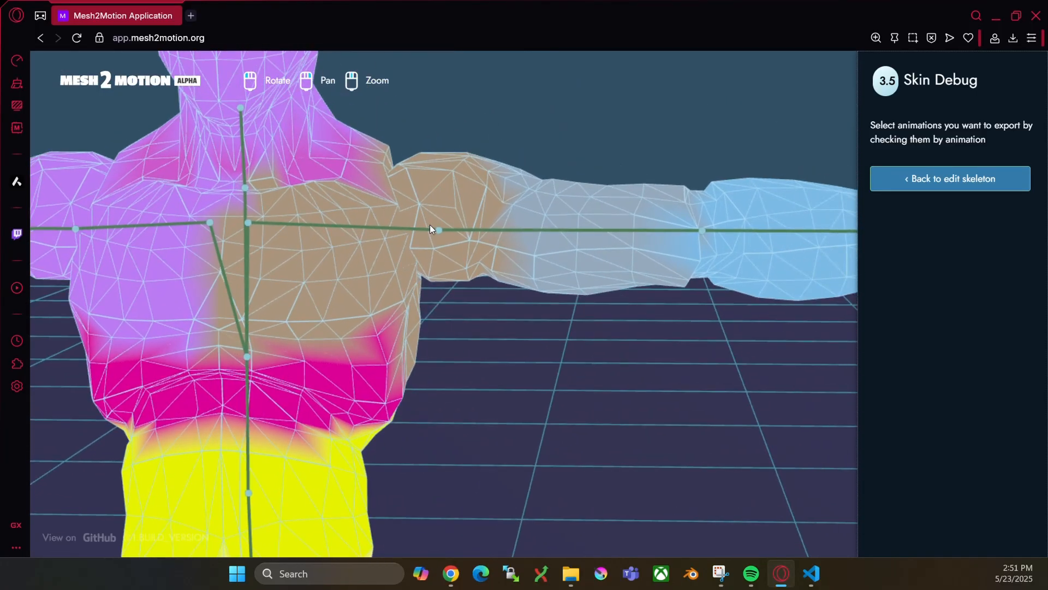
scroll(417, 310, down, 8)
right_drag(502, 383, 429, 205)
right_drag(425, 321, 523, 194)
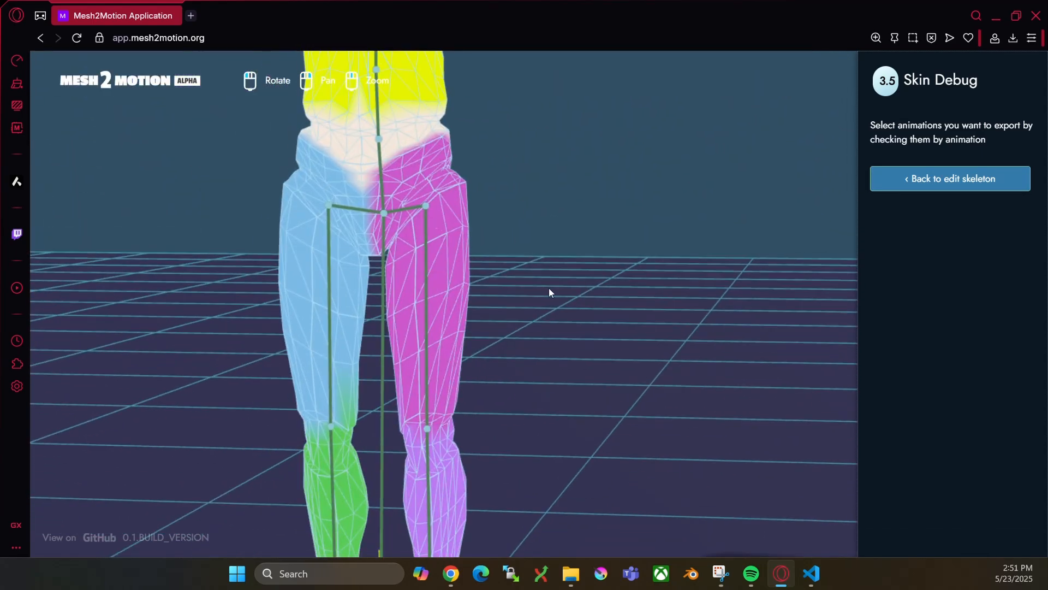
drag(549, 287, 515, 197)
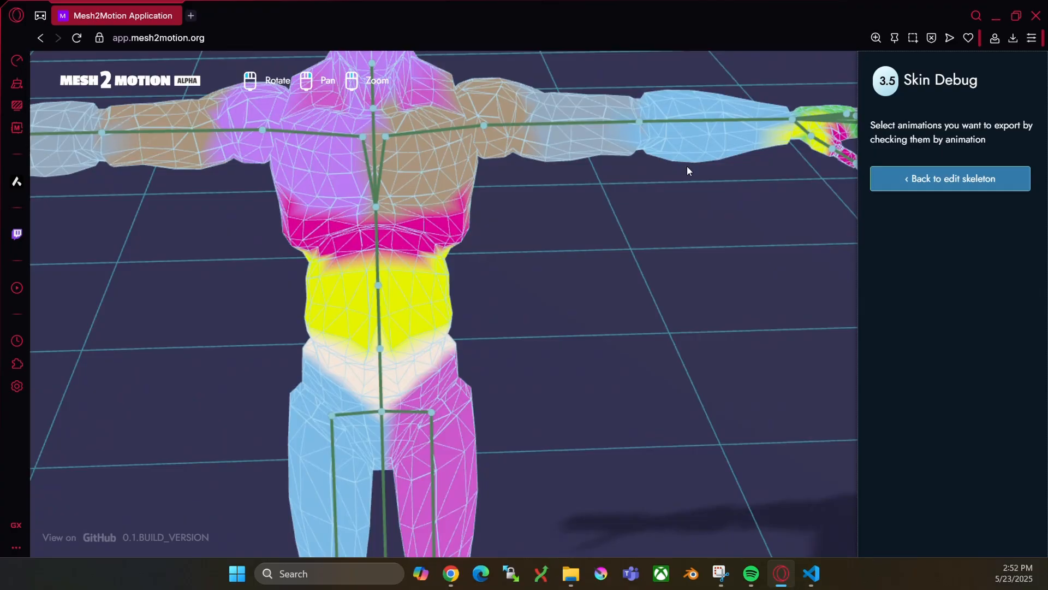
Return to skeleton editing, move the left forearm joint outward to the wrist, and test the skinning again
click(888, 182)
right_click(636, 114)
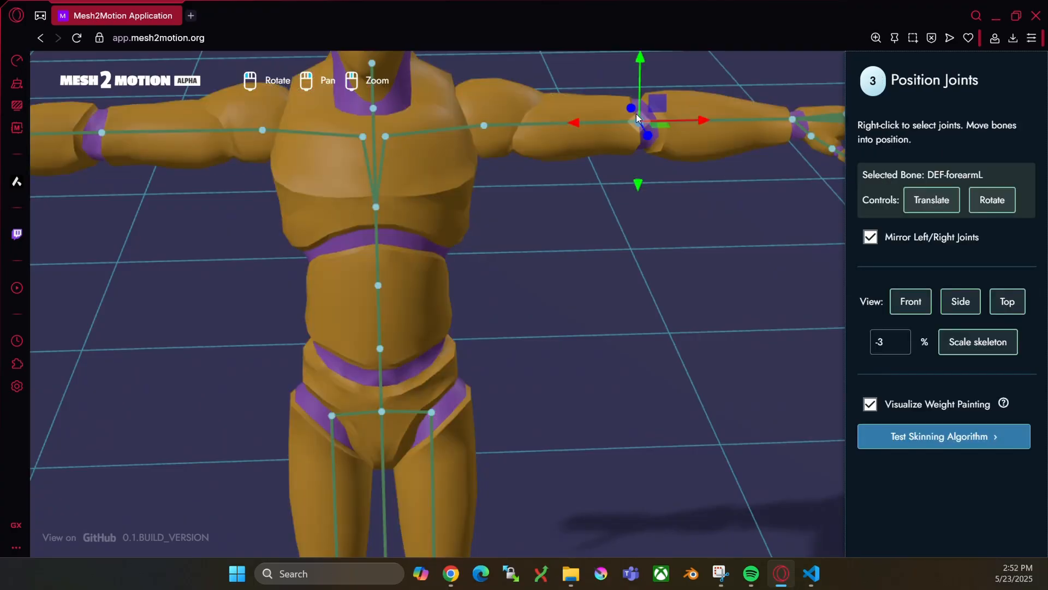
drag(661, 102, 811, 103)
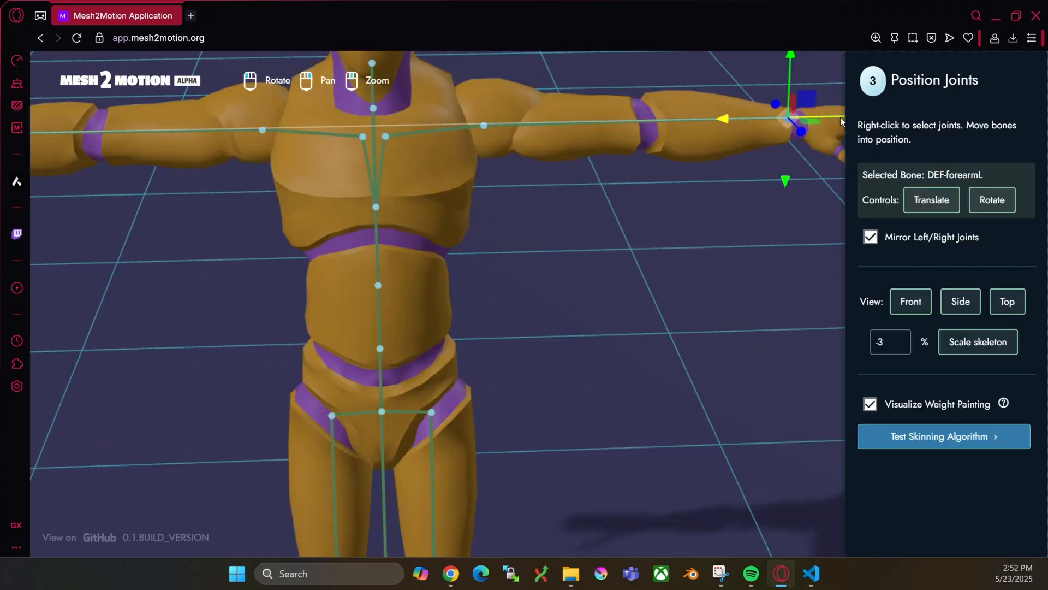
click(939, 436)
mouse_move(704, 268)
mouse_down()
mouse_move(634, 311)
mouse_move(517, 175)
mouse_up()
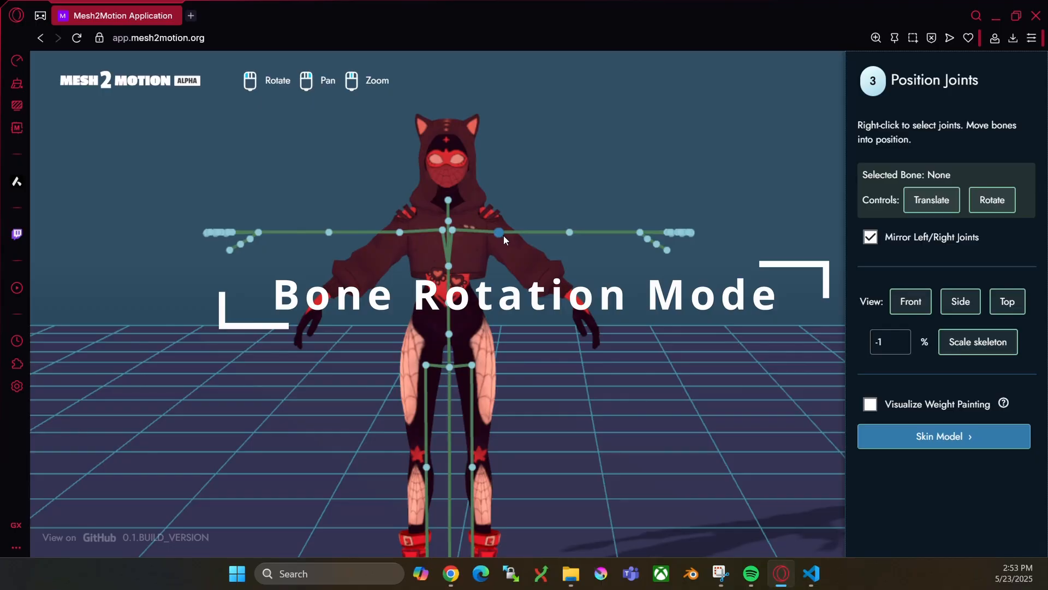
Select the hooded character's left upper arm joint, check its bone name, and select the left forearm joint
right_click(503, 235)
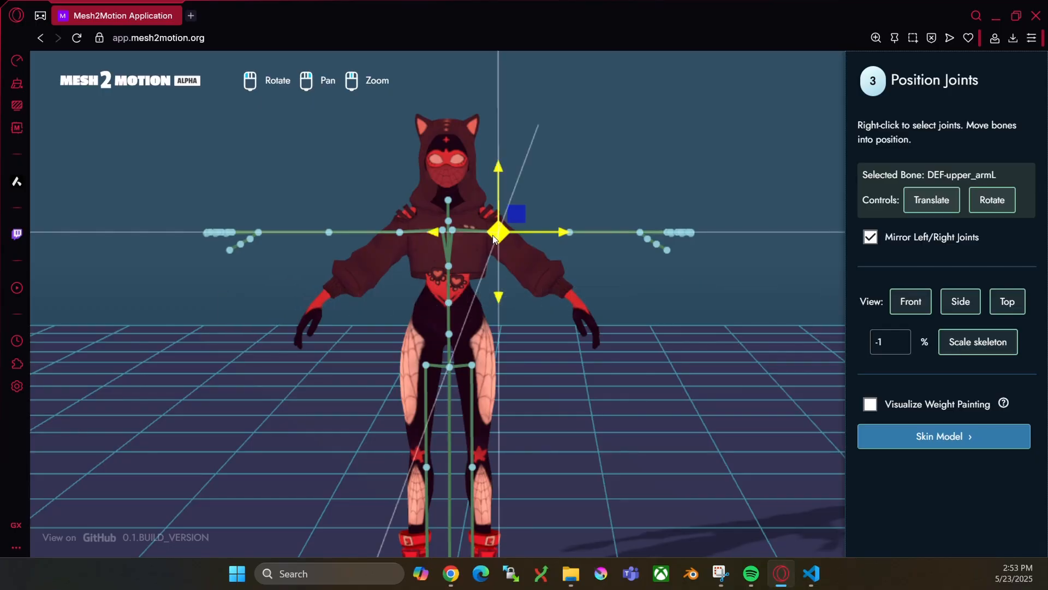
scroll(592, 283, up, 3)
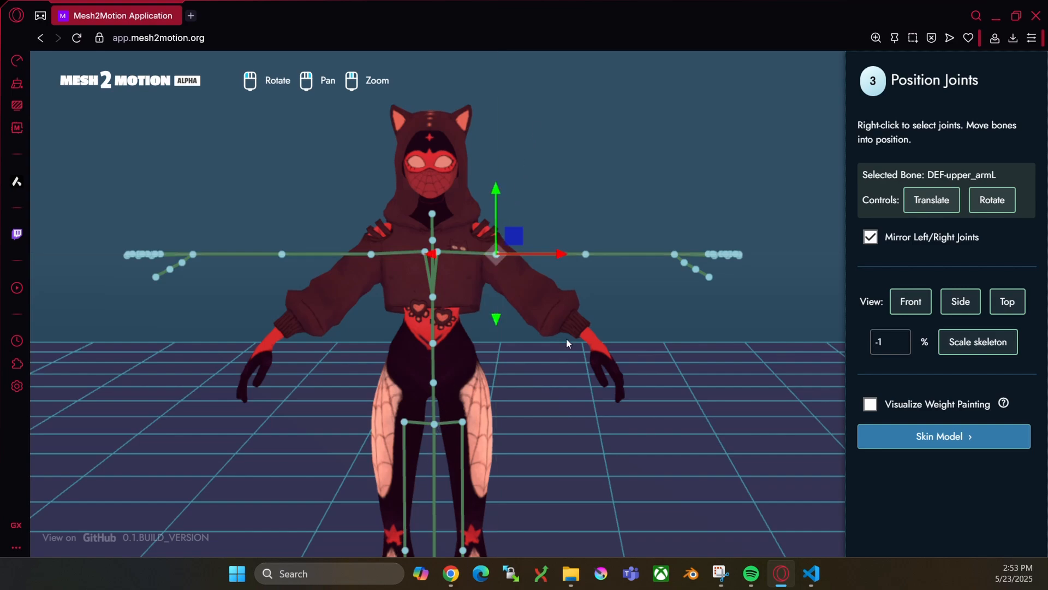
mouse_move(566, 338)
mouse_down()
mouse_move(576, 333)
mouse_move(565, 335)
mouse_up()
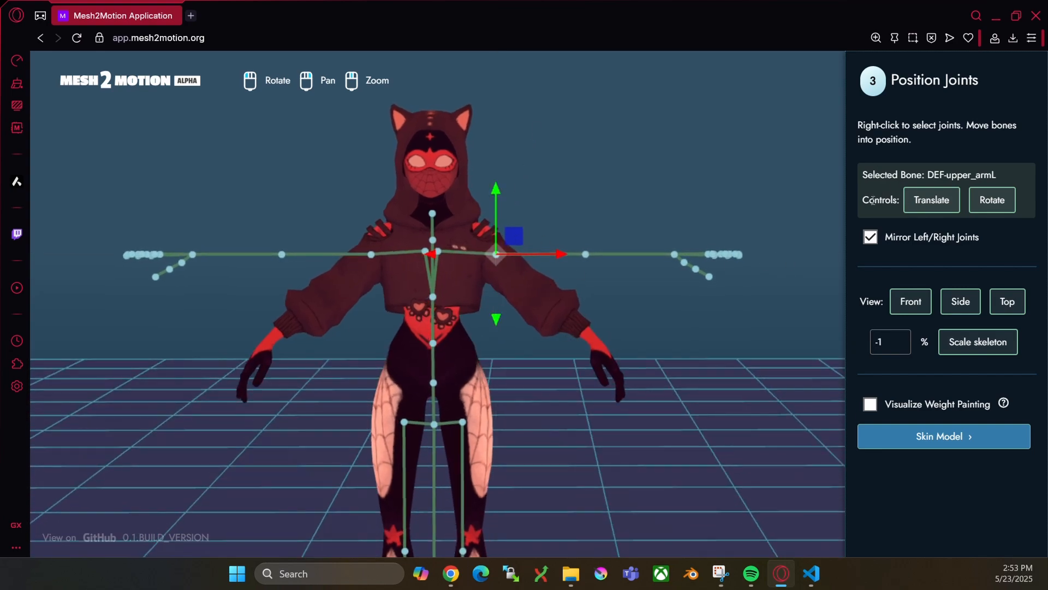
drag(935, 176, 994, 175)
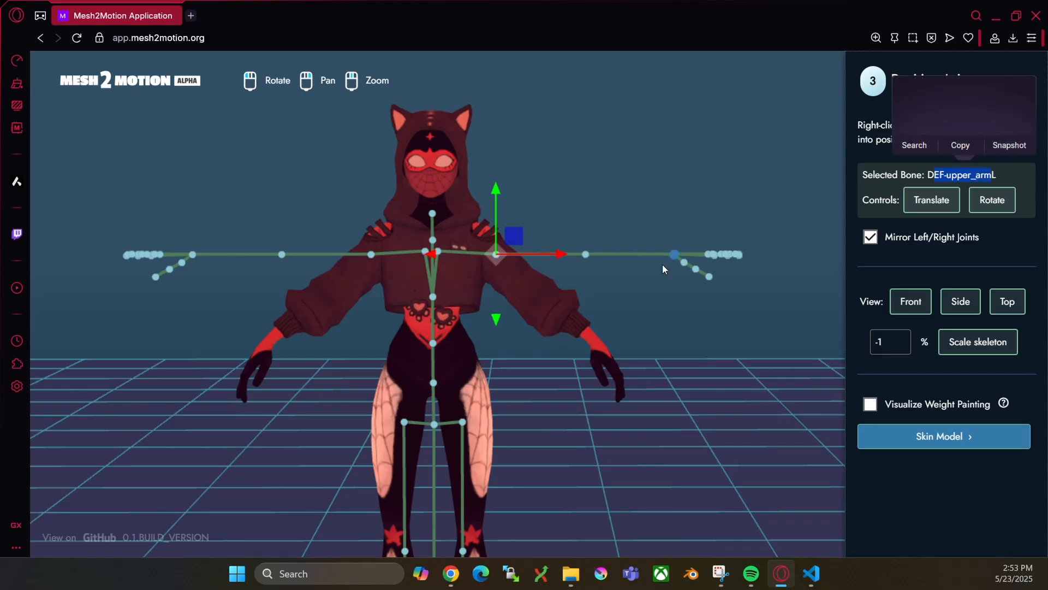
right_click(586, 255)
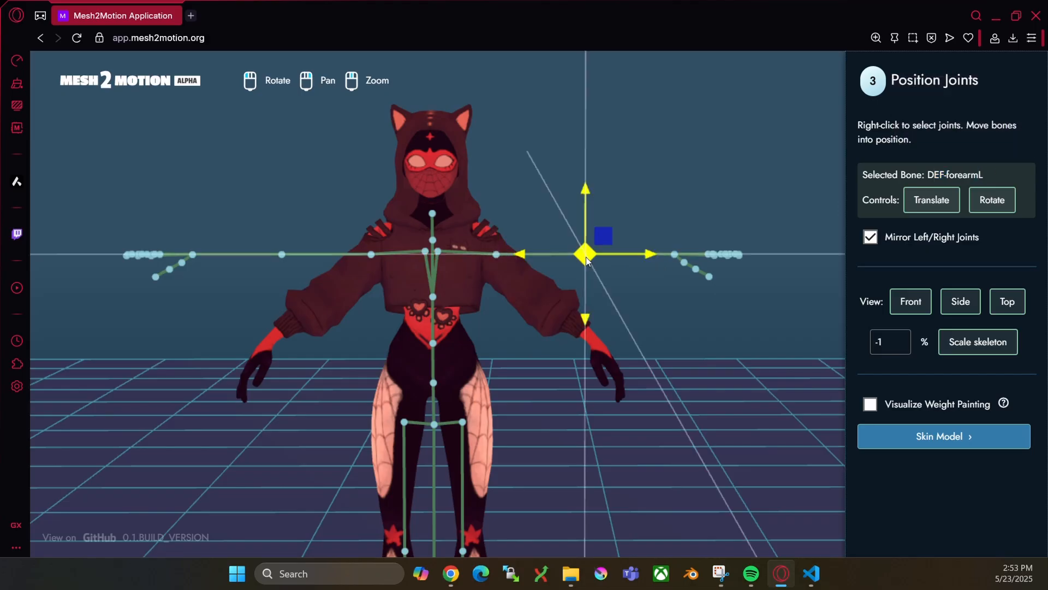
Select the left upper arm joint, switch to bone rotation in the front view, and rotate the arm down along the character's sleeve
right_click(496, 255)
right_click(586, 256)
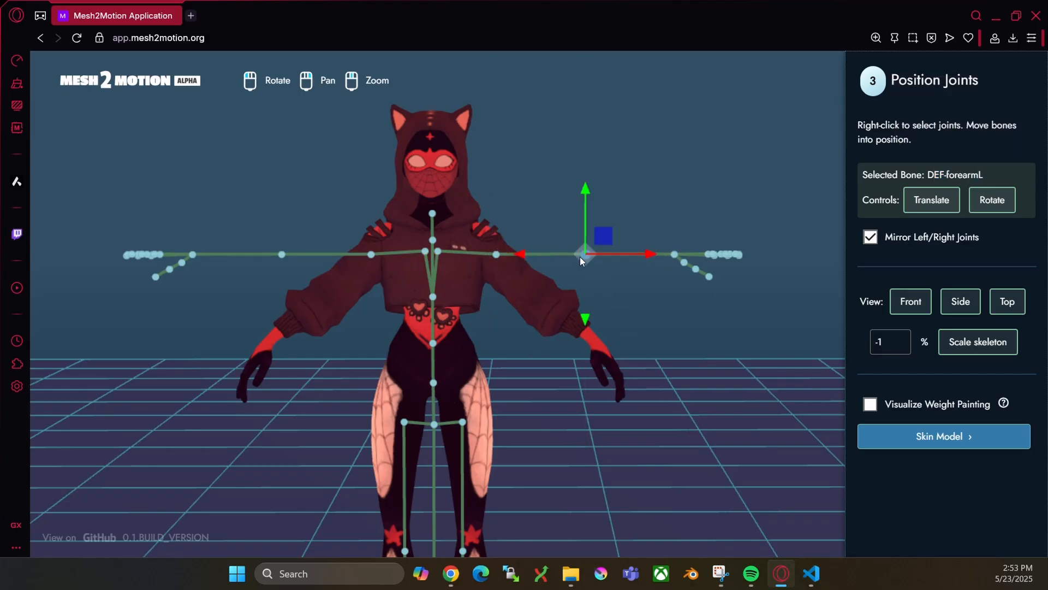
right_click(498, 255)
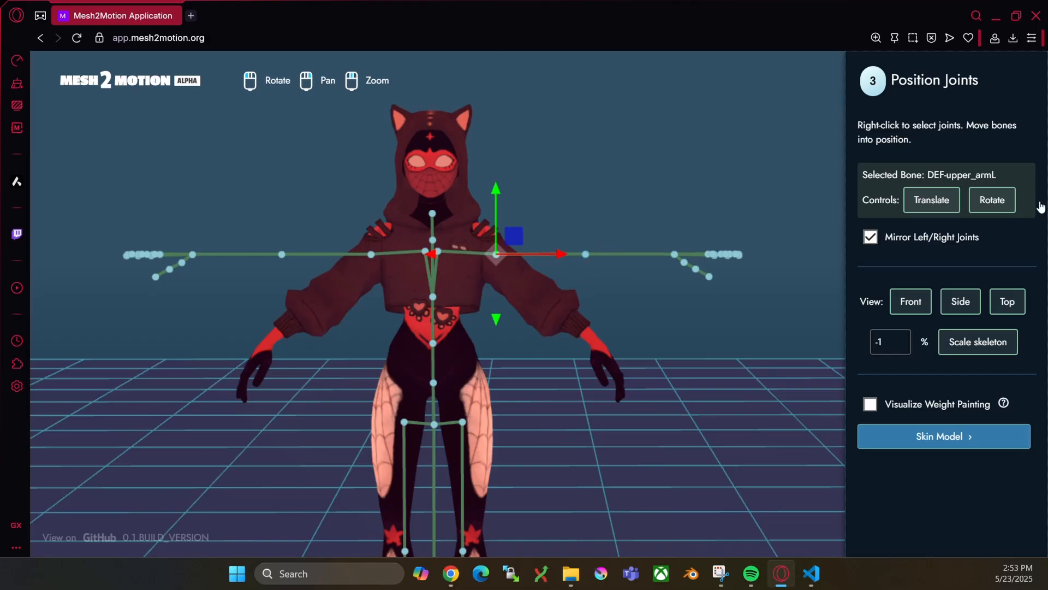
click(988, 205)
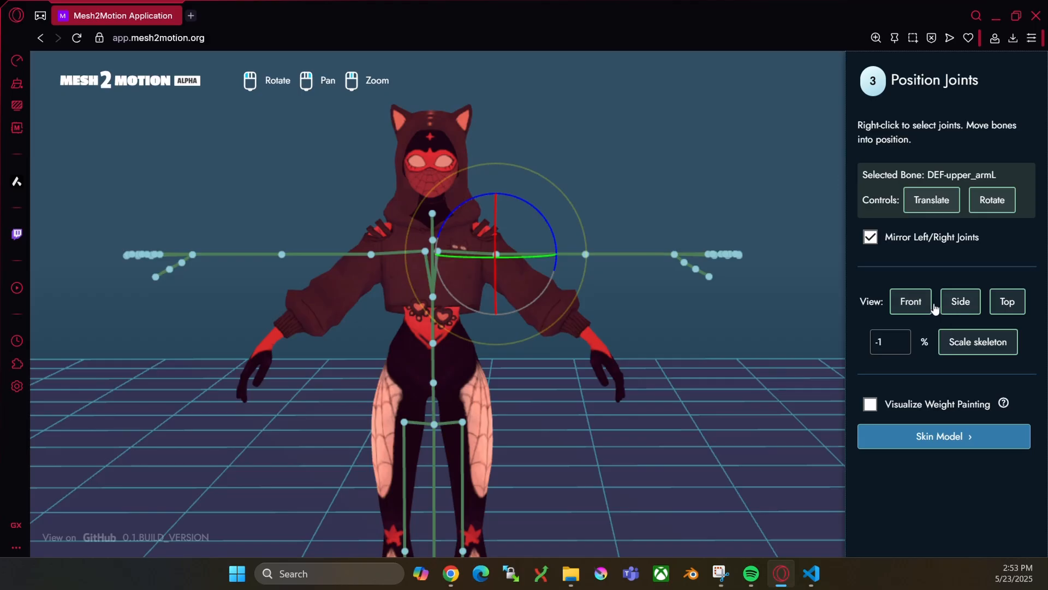
click(913, 304)
right_drag(650, 216, 558, 460)
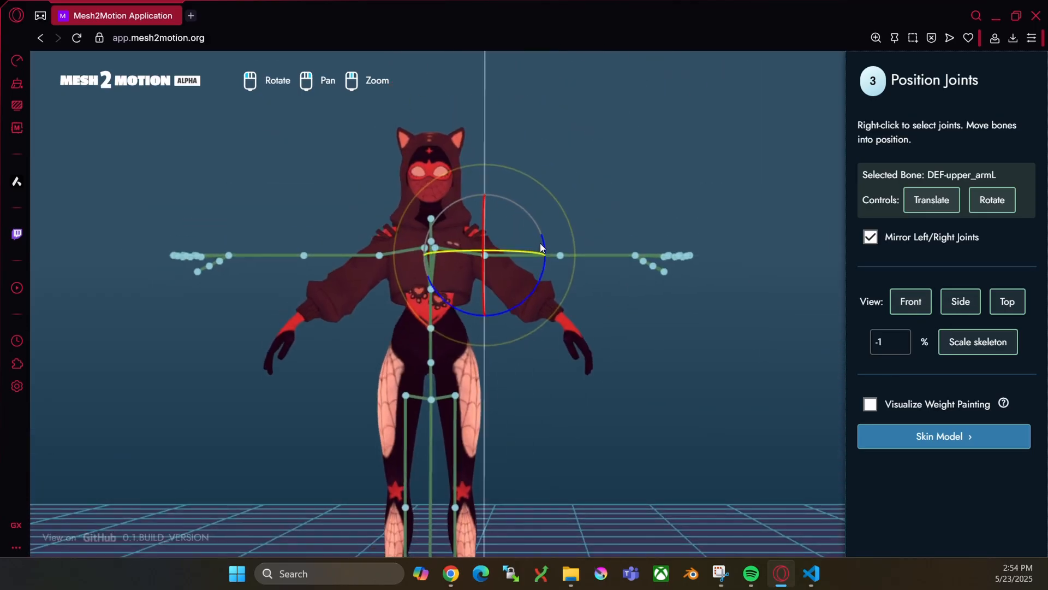
drag(543, 244, 479, 309)
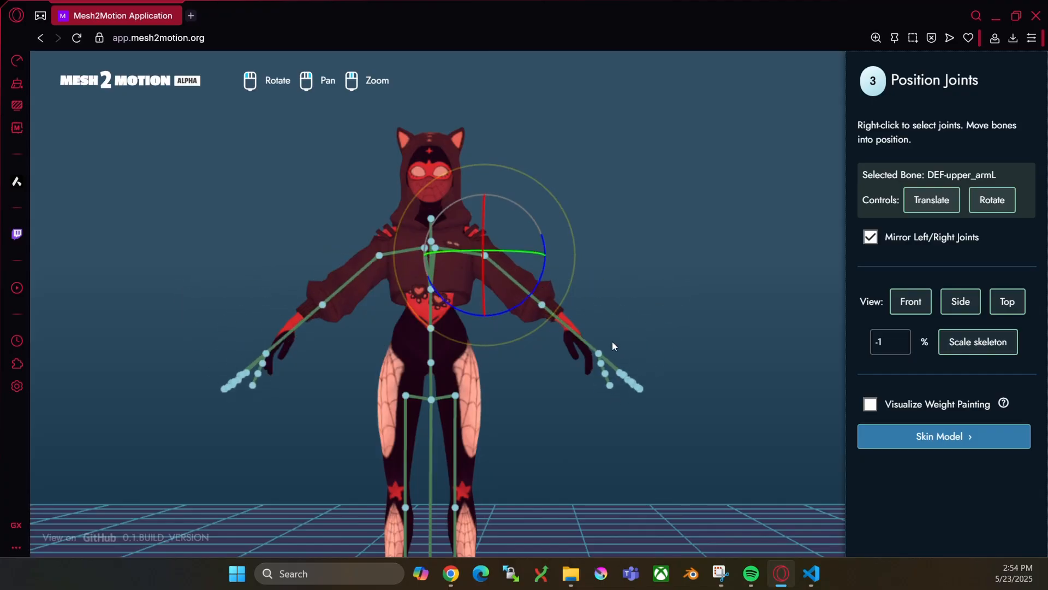
Rotate the left hand joint so the fingers point downward, and translate the joint inward toward the character's wrist
right_click(591, 346)
drag(618, 393, 556, 386)
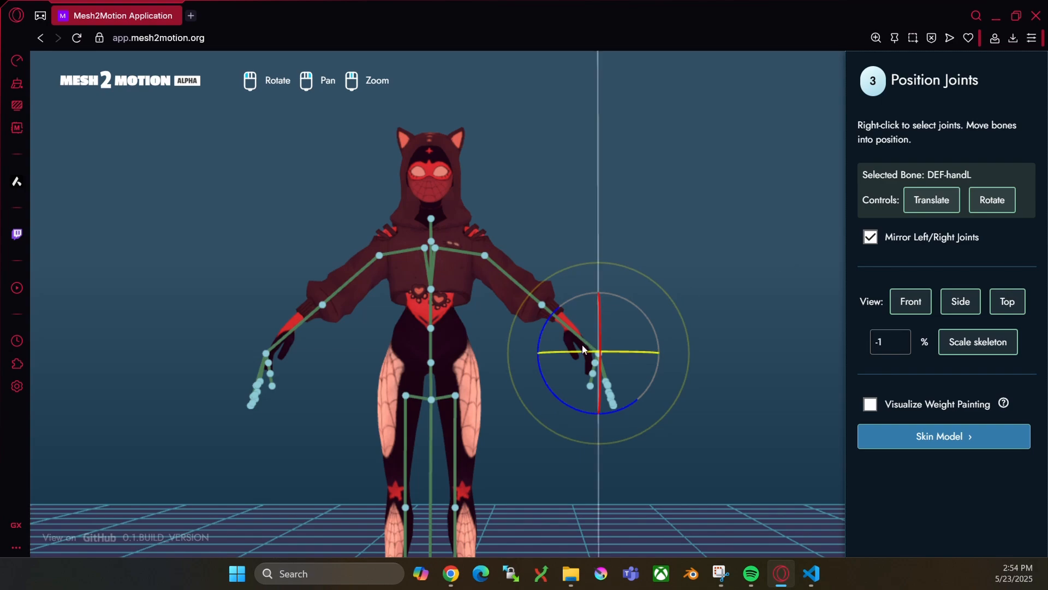
click(918, 208)
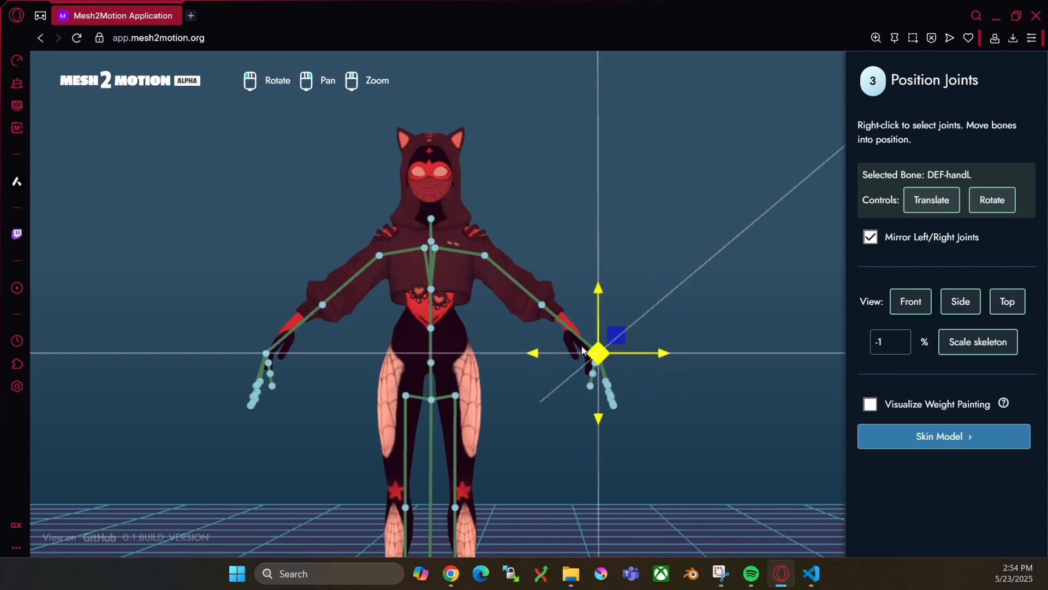
drag(626, 339, 601, 309)
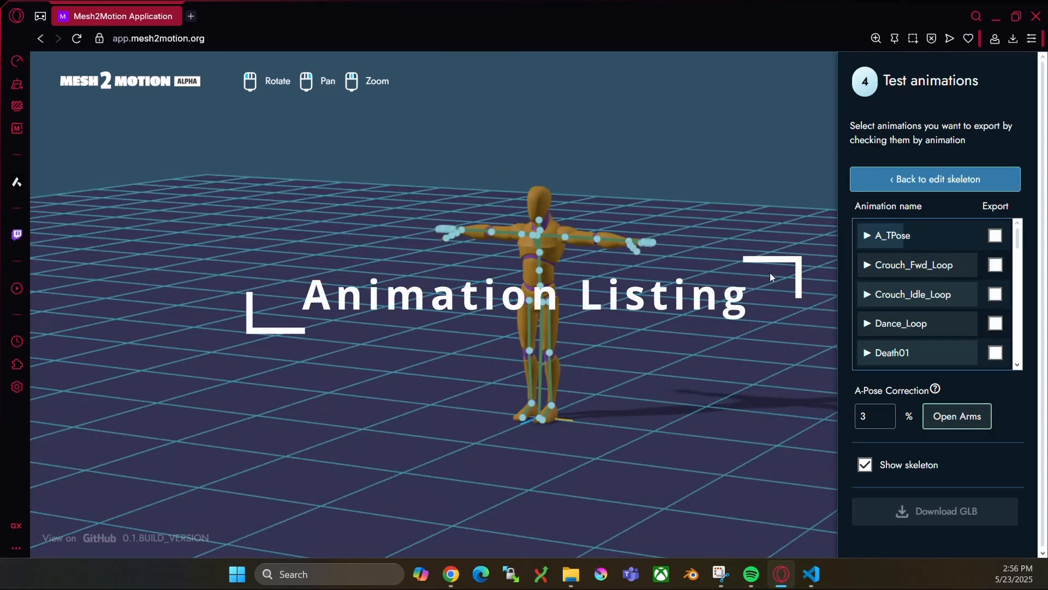
Preview the Crouch_Idle_Loop, Dance_Loop and Death01 animations on the mannequin
scroll(611, 314, up, 5)
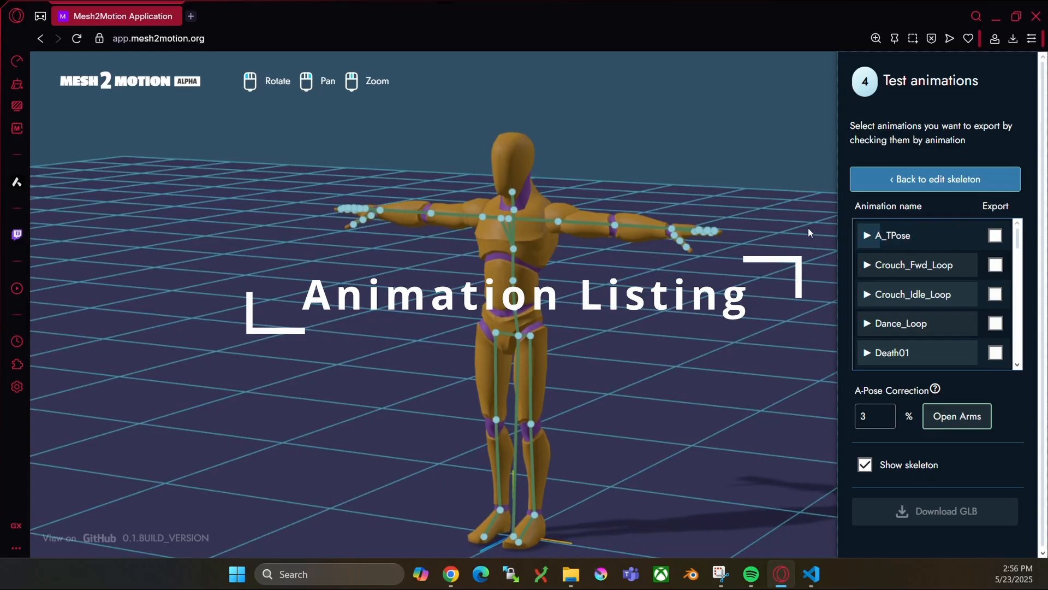
click(891, 299)
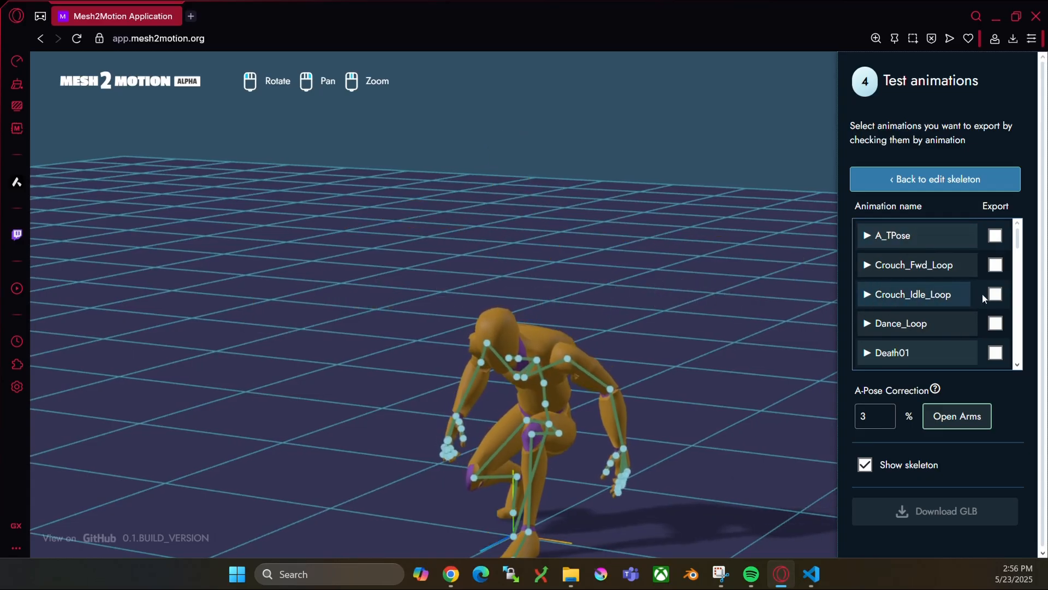
click(928, 326)
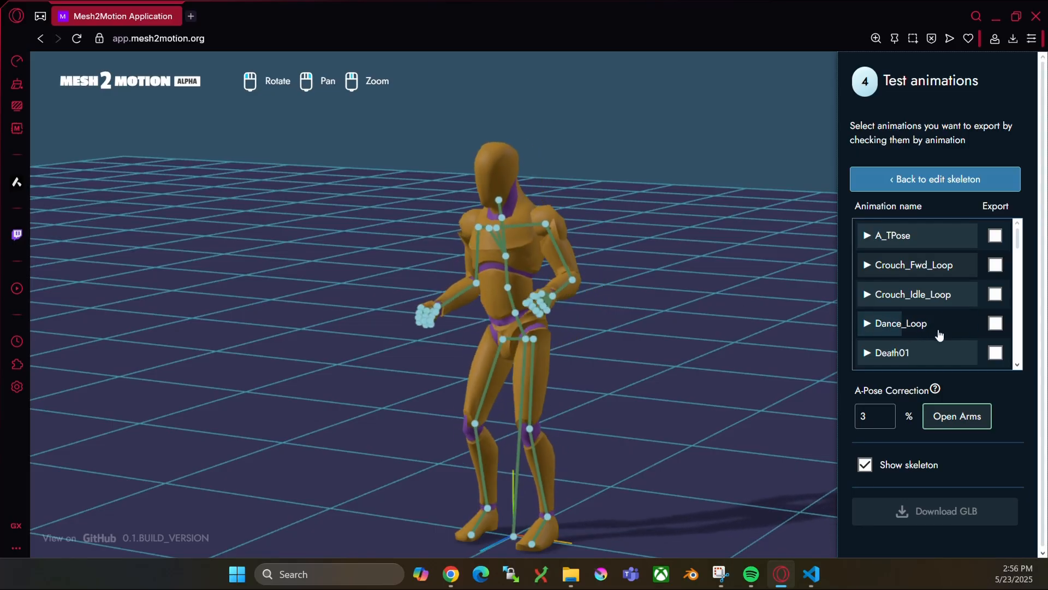
click(901, 353)
scroll(895, 306, down, 1)
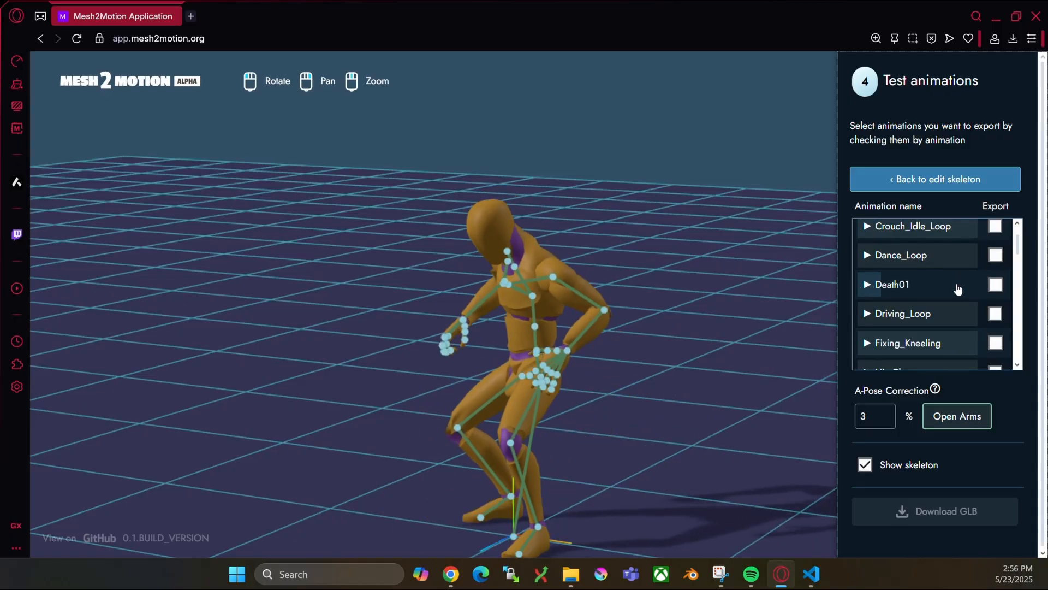
scroll(925, 294, up, 2)
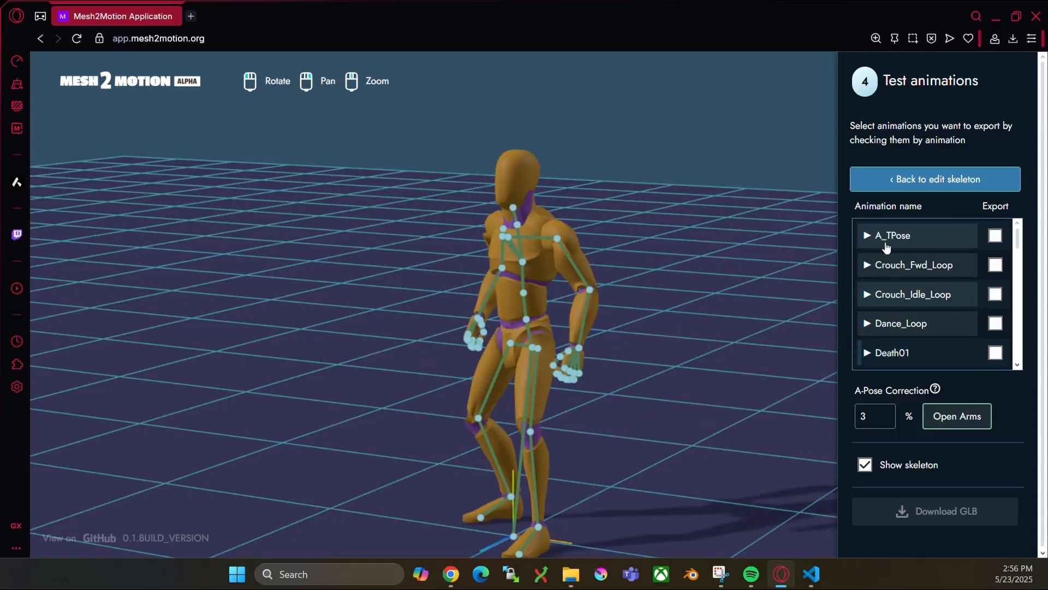
Browse further down the animation list and preview Sitting_Idle_Loop on the mannequin
scroll(880, 321, down, 6)
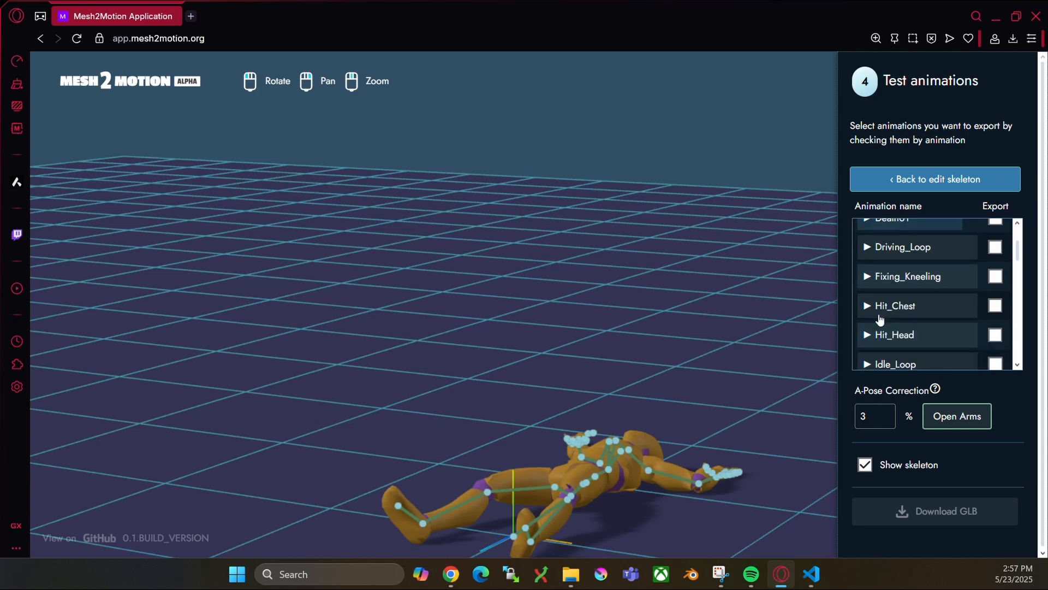
scroll(880, 320, down, 3)
scroll(901, 296, down, 7)
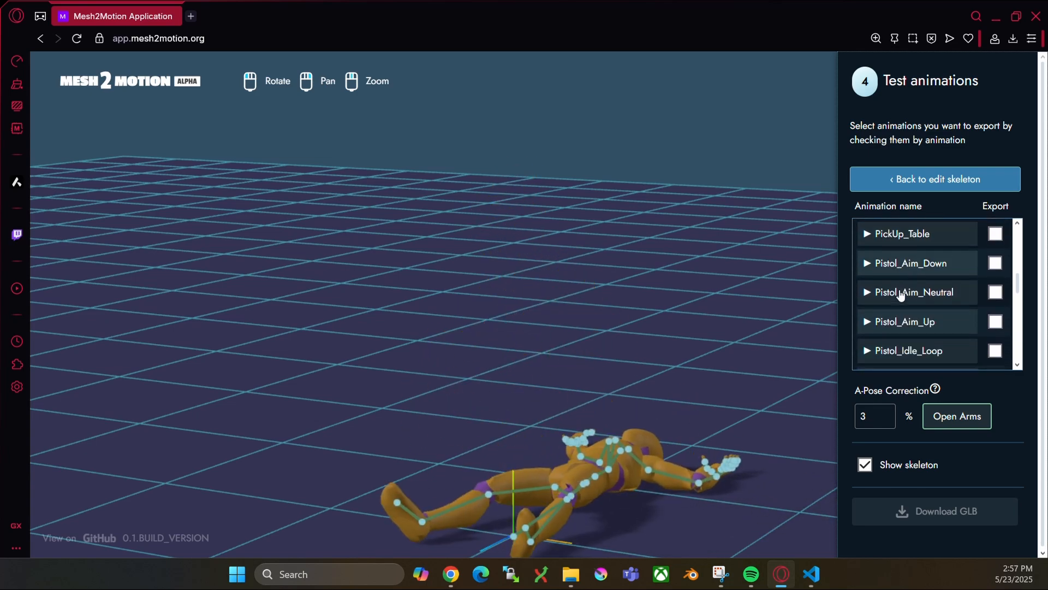
click(898, 289)
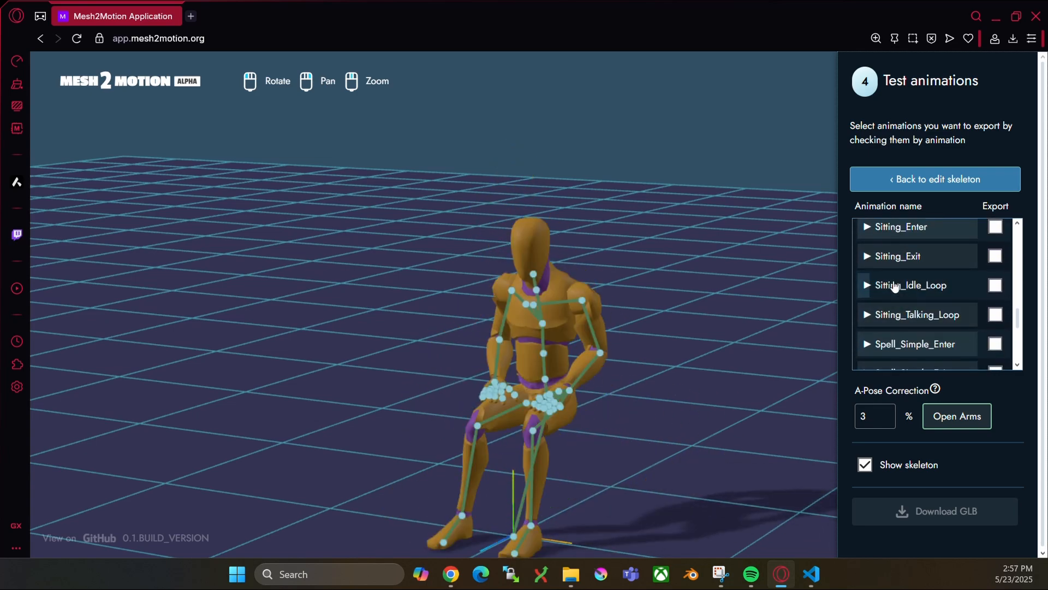